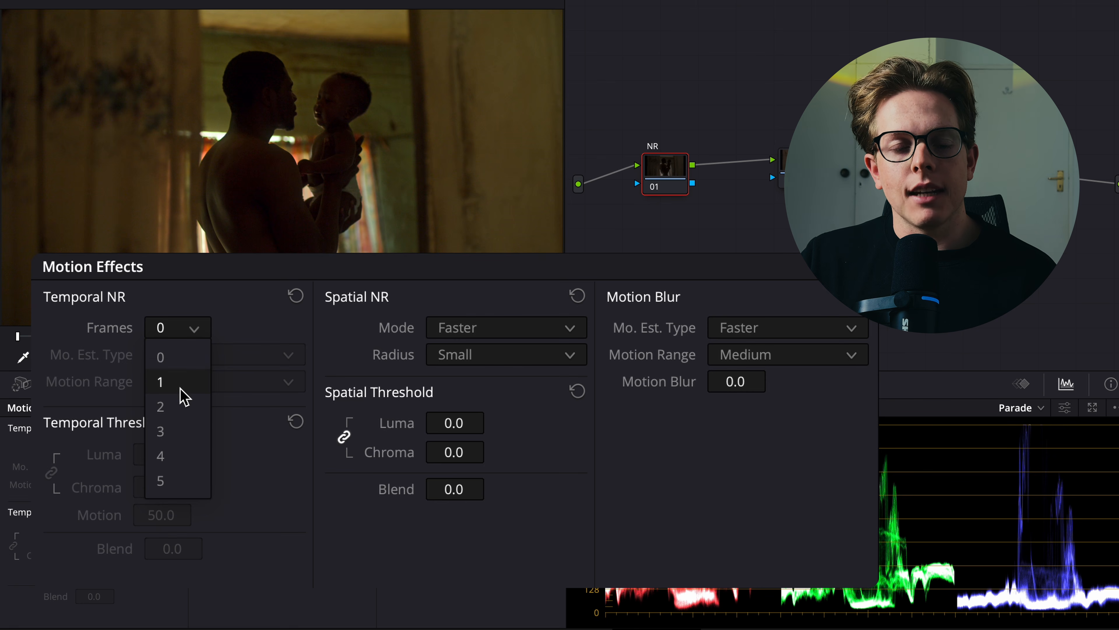
Set the NR node's temporal noise reduction to 3 frames, Better motion estimation, and linked luma and chroma thresholds of 8.0.
left_click(190, 430)
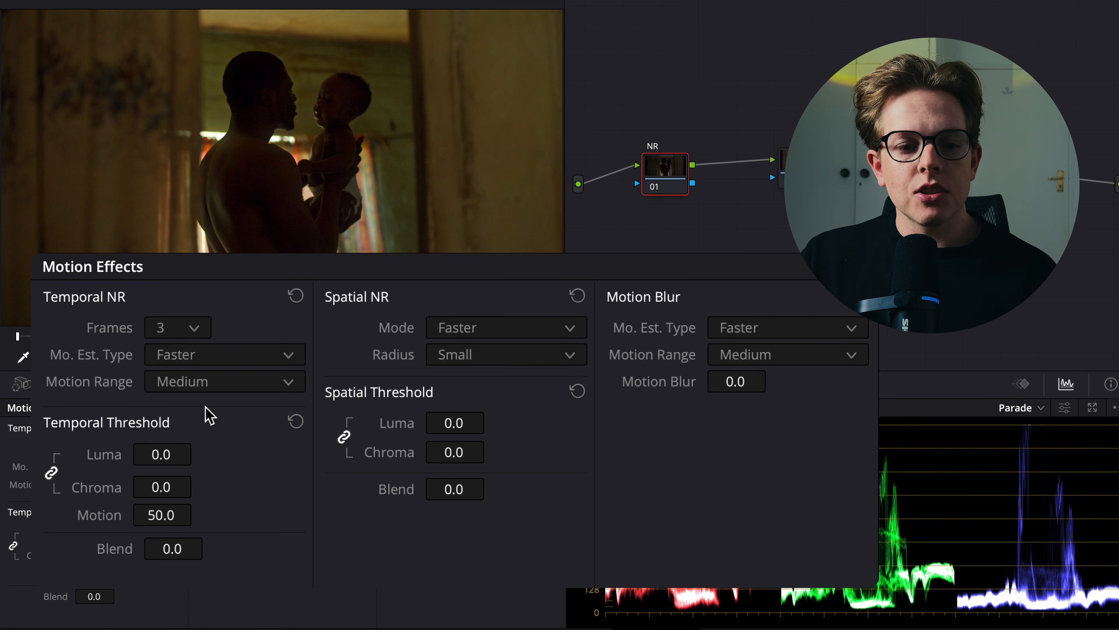
left_click(200, 371)
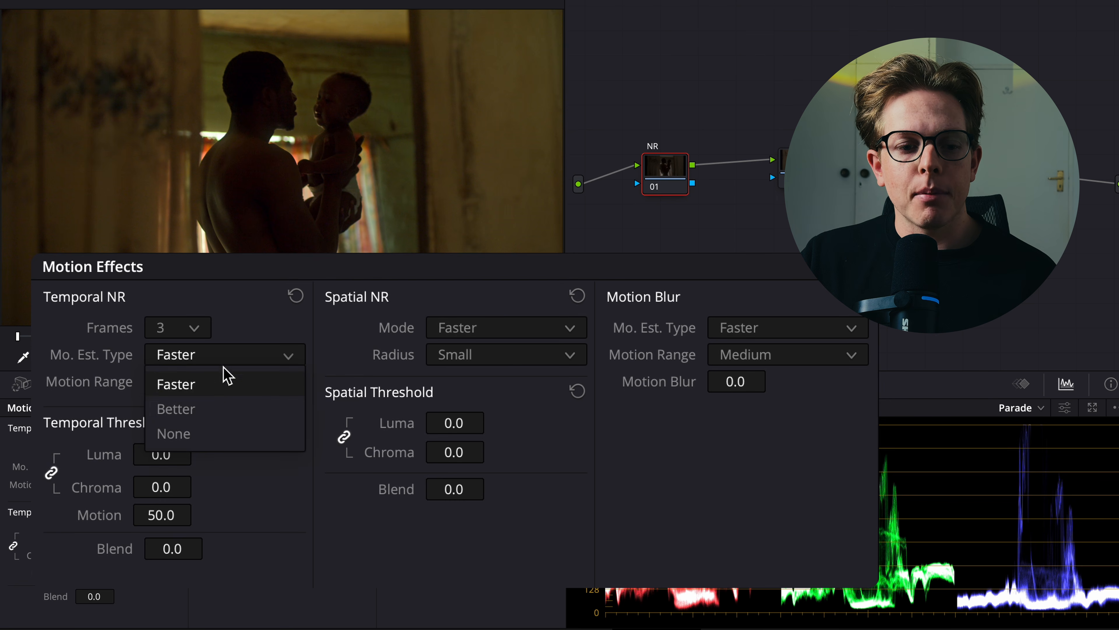
left_click(218, 410)
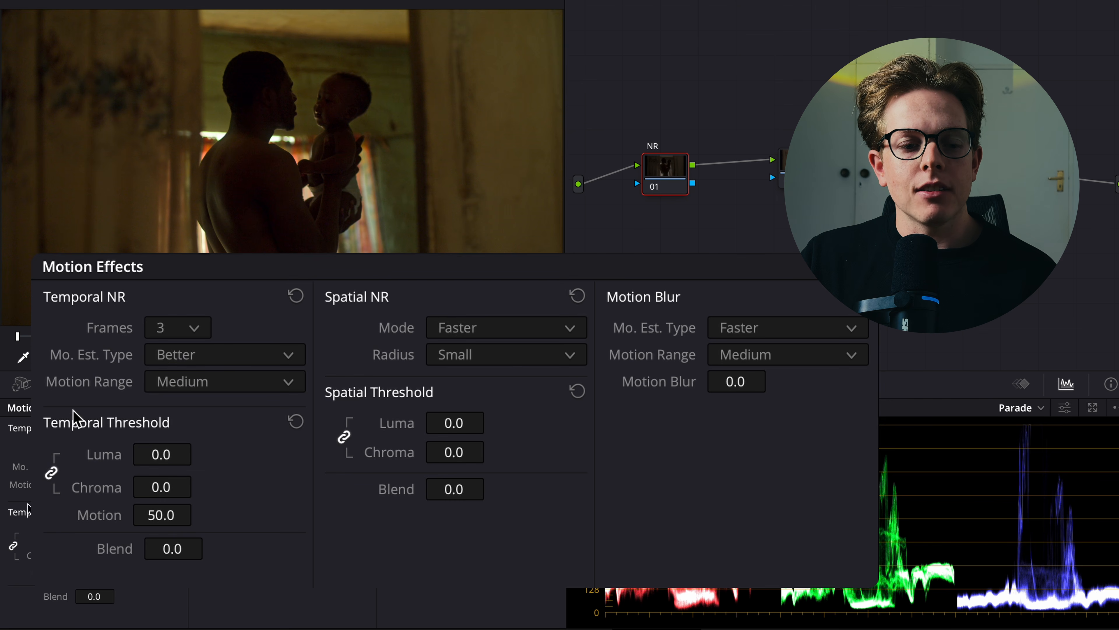
left_click_drag(163, 462, 211, 460)
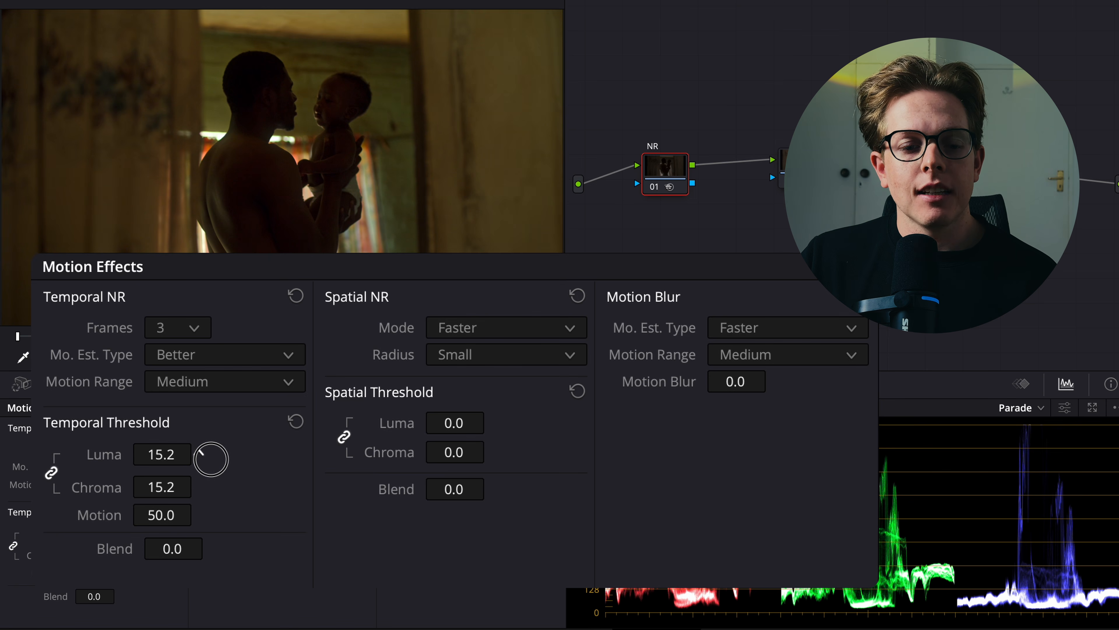
left_click_drag(211, 459, 172, 455)
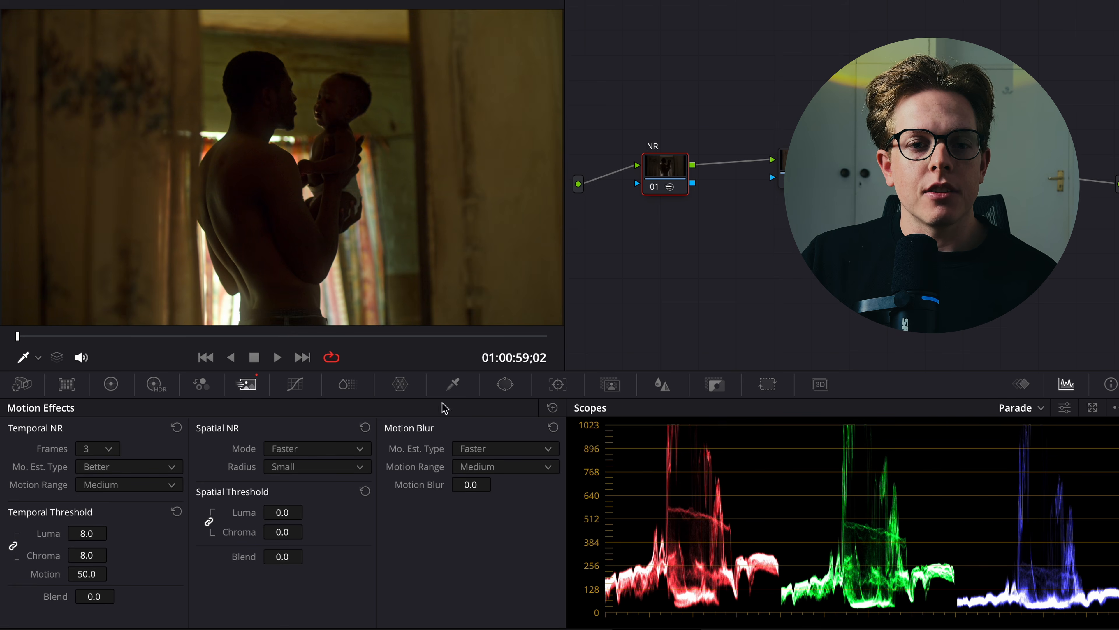
Examine the noise on the baby's face up close with the NR node disabled and enabled.
scroll(343, 119, "up", 10)
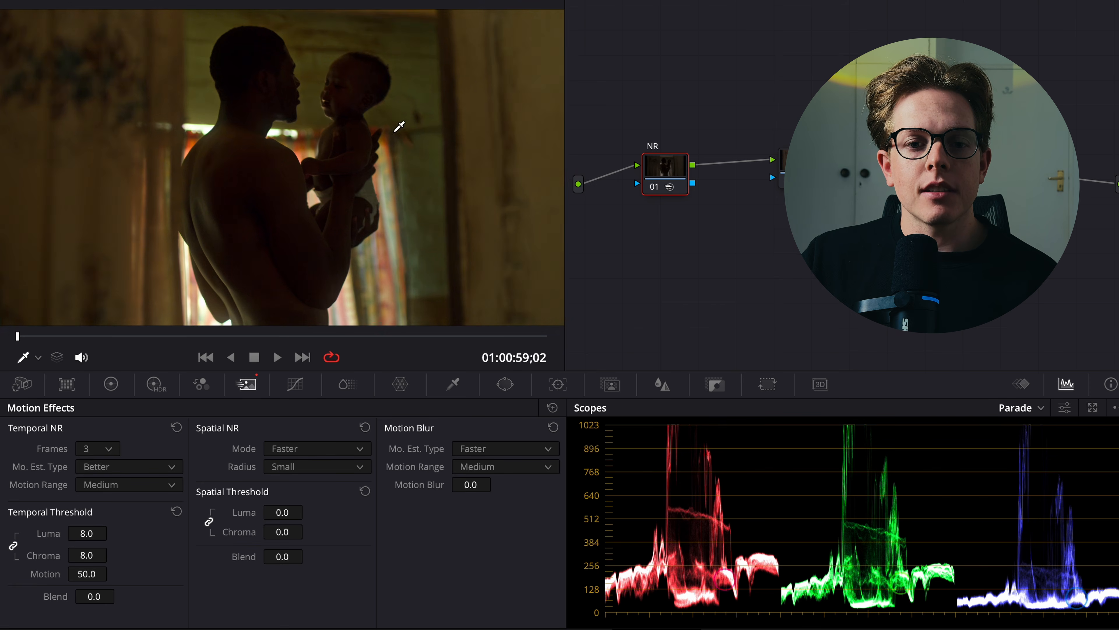
left_click_drag(190, 256, 388, 255)
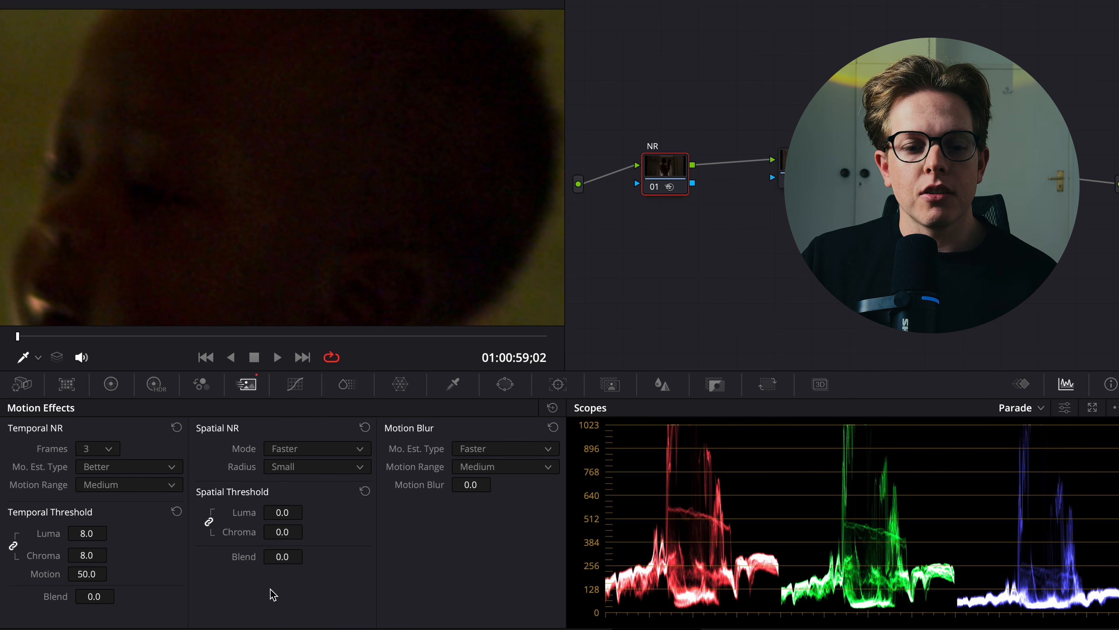
key("ctrl+d")
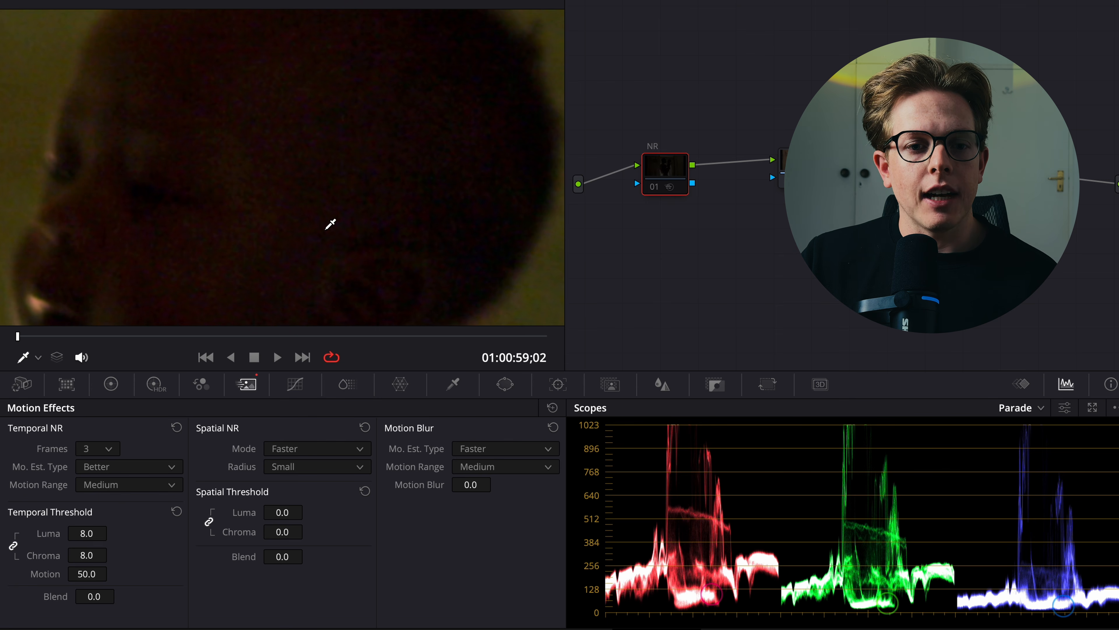
left_click_drag(330, 224, 395, 245)
left_click_drag(132, 190, 207, 173)
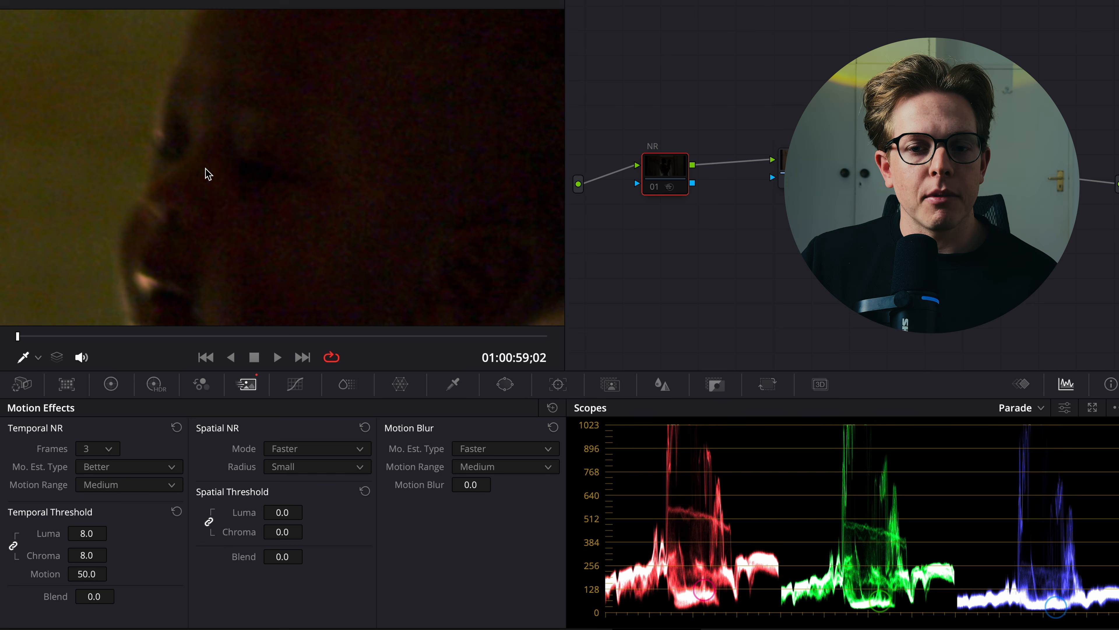
left_click(653, 189)
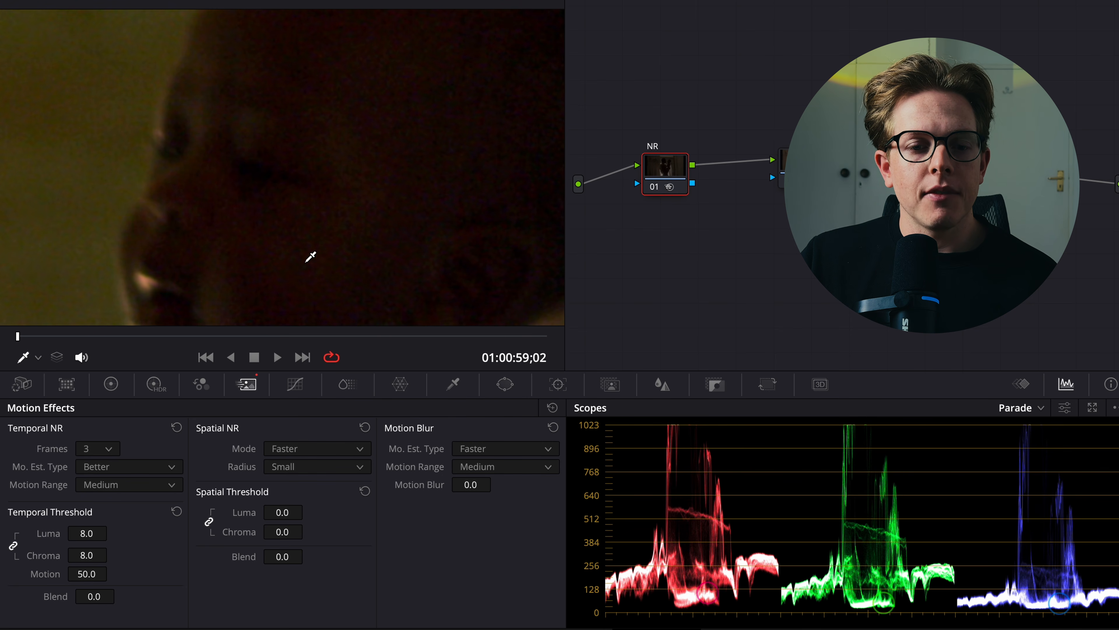
left_click_drag(310, 256, 342, 242)
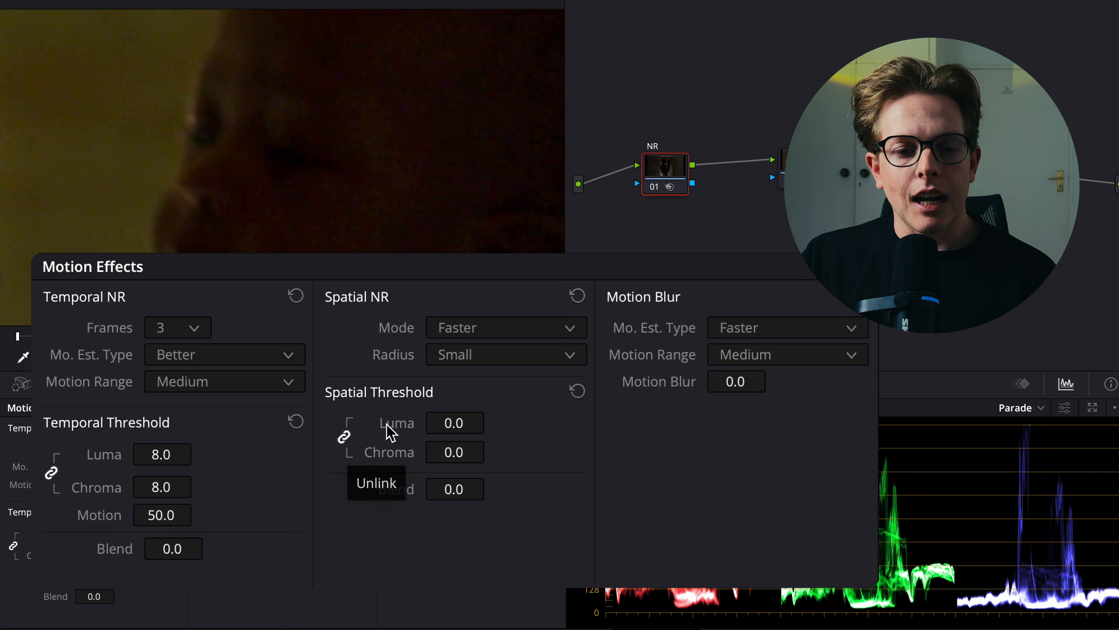
Unlink the spatial thresholds, set spatial chroma to 7.4, and compare the picture with the NR node disabled and enabled.
left_click_drag(457, 462, 494, 457)
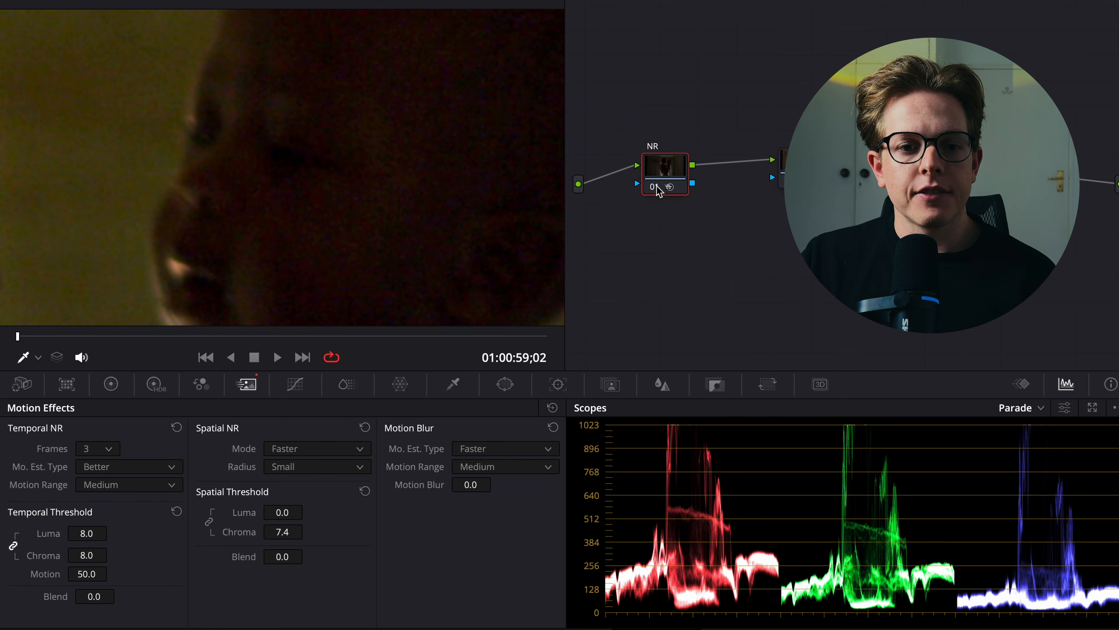
left_click(657, 186)
scroll(357, 188, "down", 4)
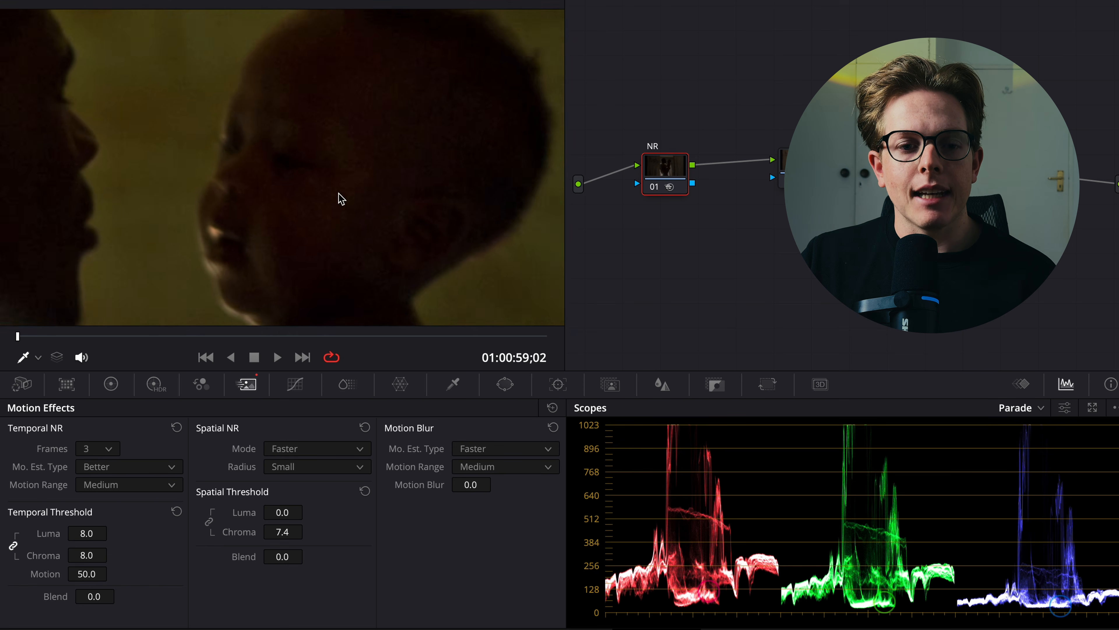
scroll(341, 199, "down", 4)
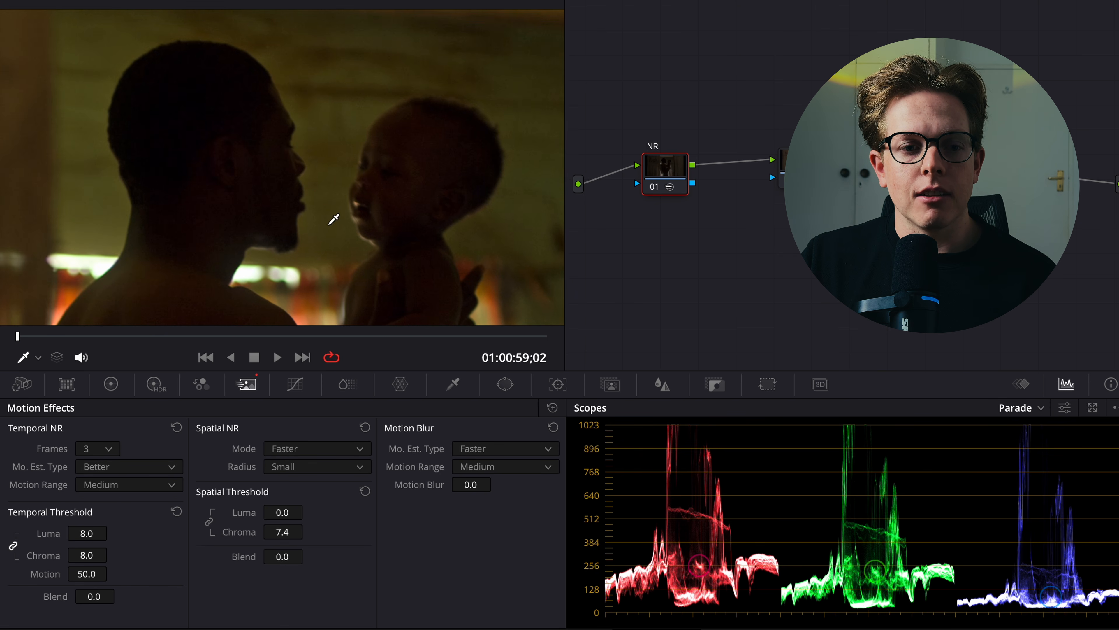
scroll(333, 220, "up", 8)
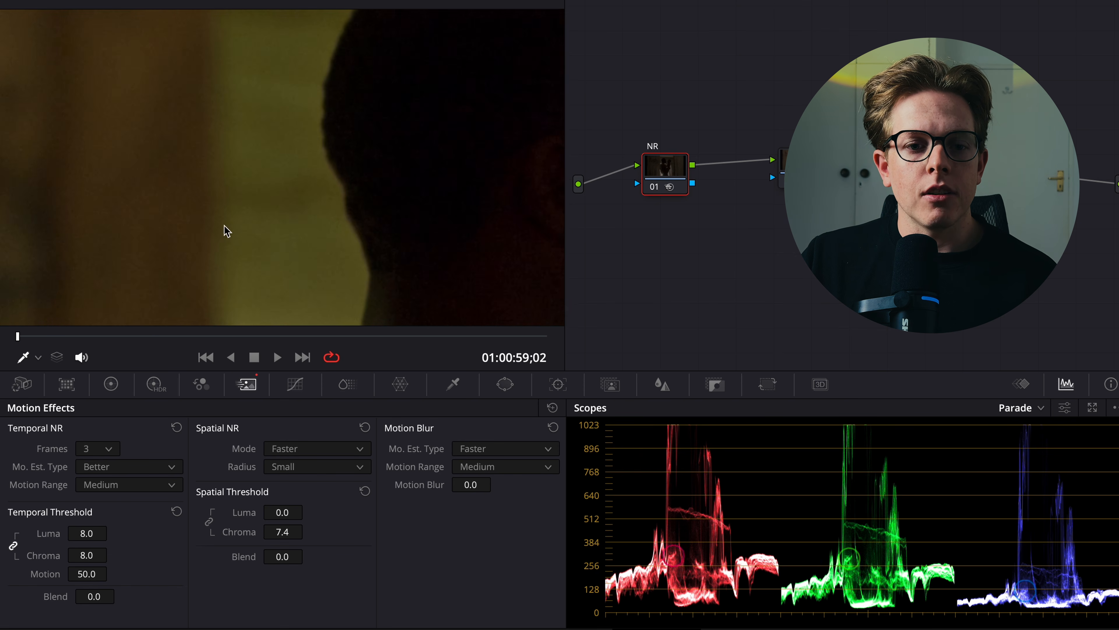
left_click(656, 188)
left_click(655, 187)
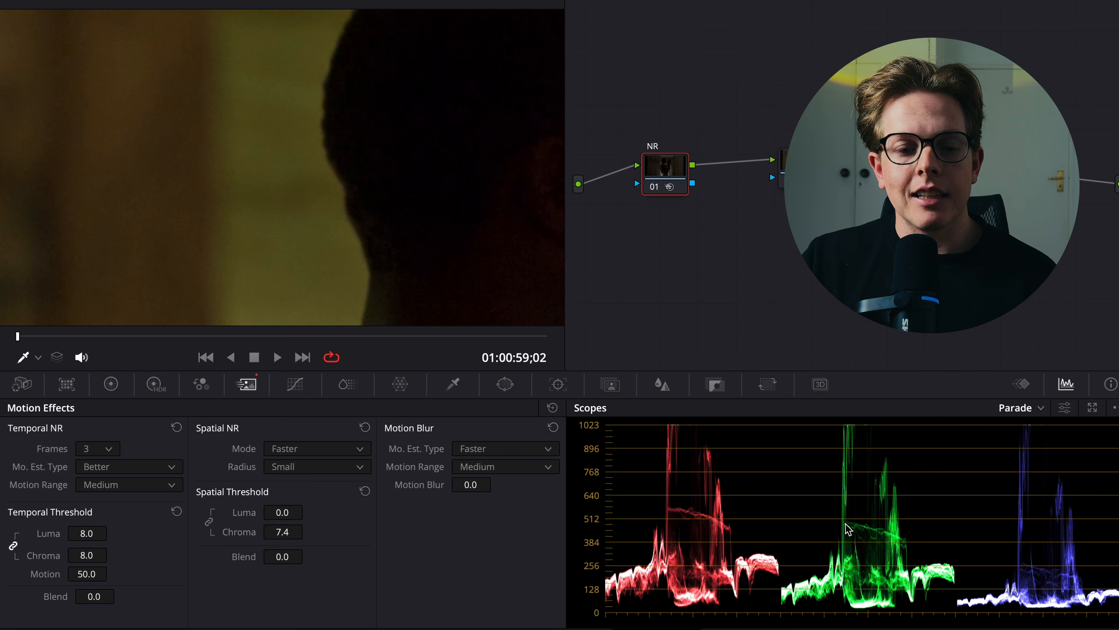
scroll(390, 150, "down", 5)
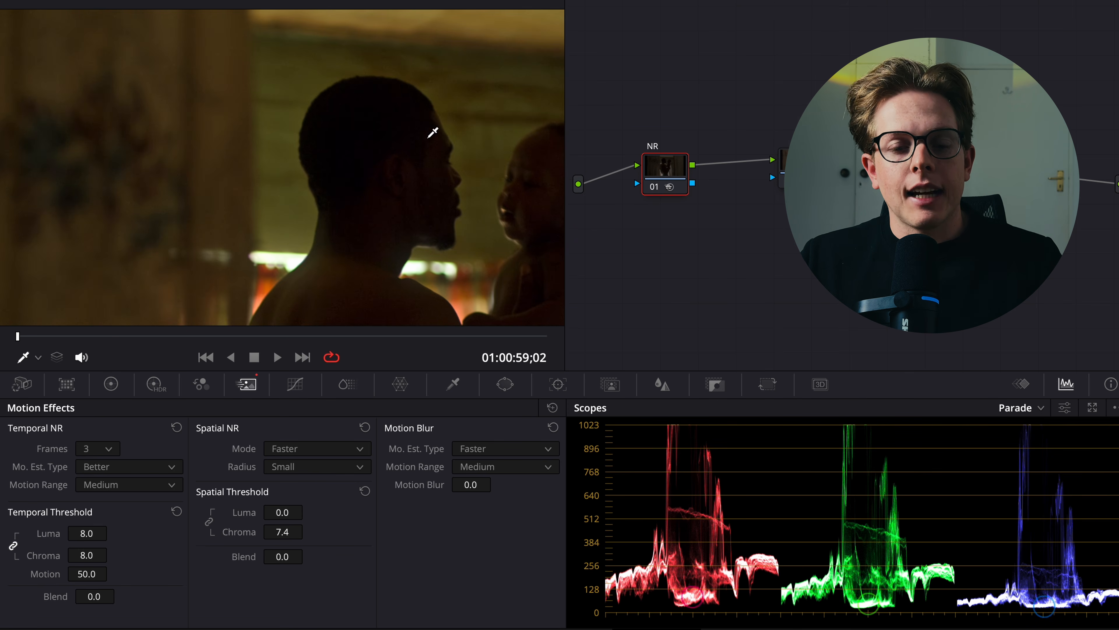
key("shift+z")
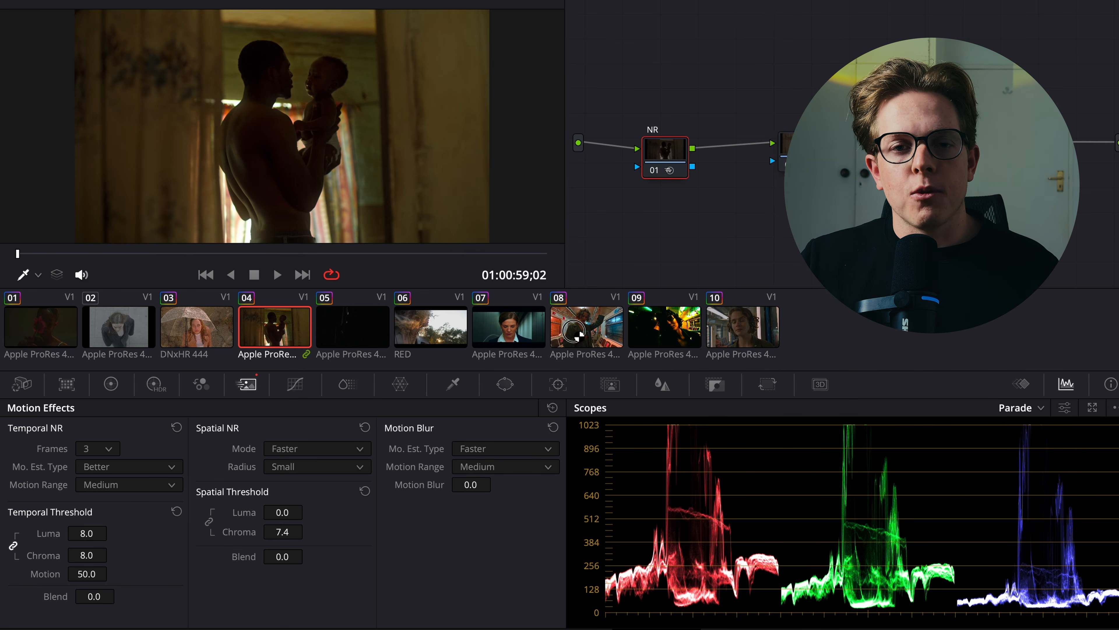
Switch to the clip of the woman holding a phone on the train and inspect the noise on her face.
left_click(576, 336)
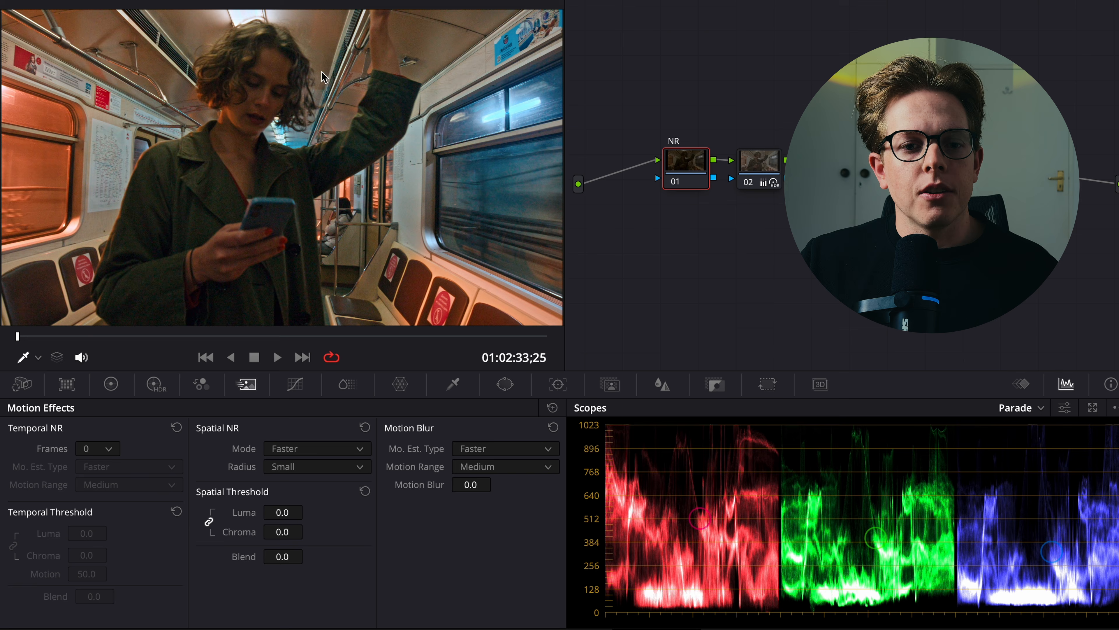
scroll(304, 102, "up", 8)
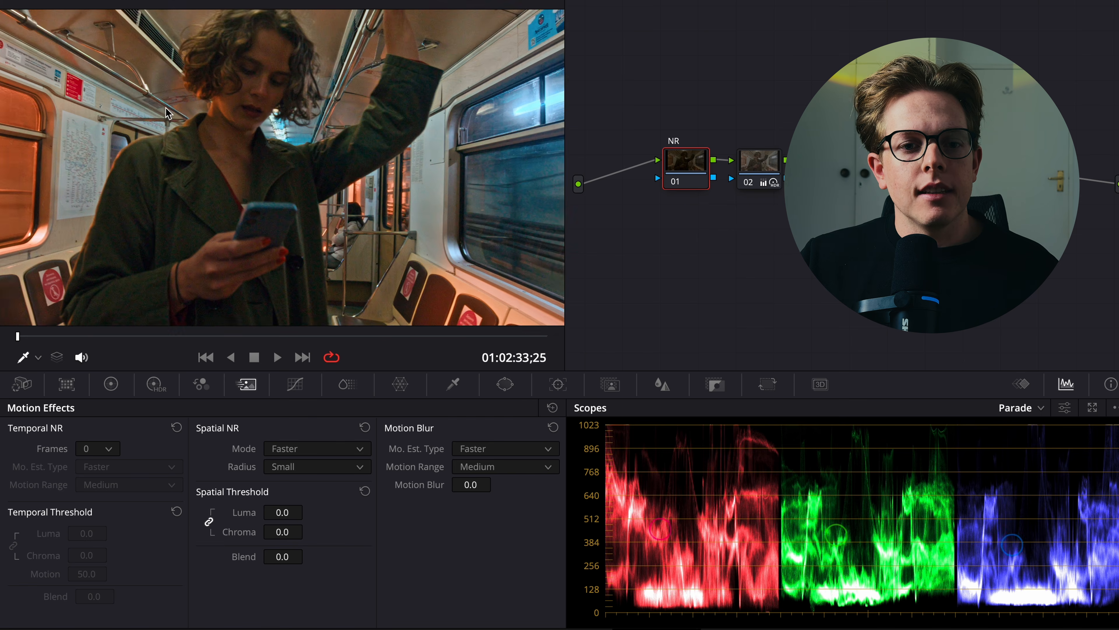
left_click_drag(277, 136, 364, 267)
scroll(365, 270, "up", 6)
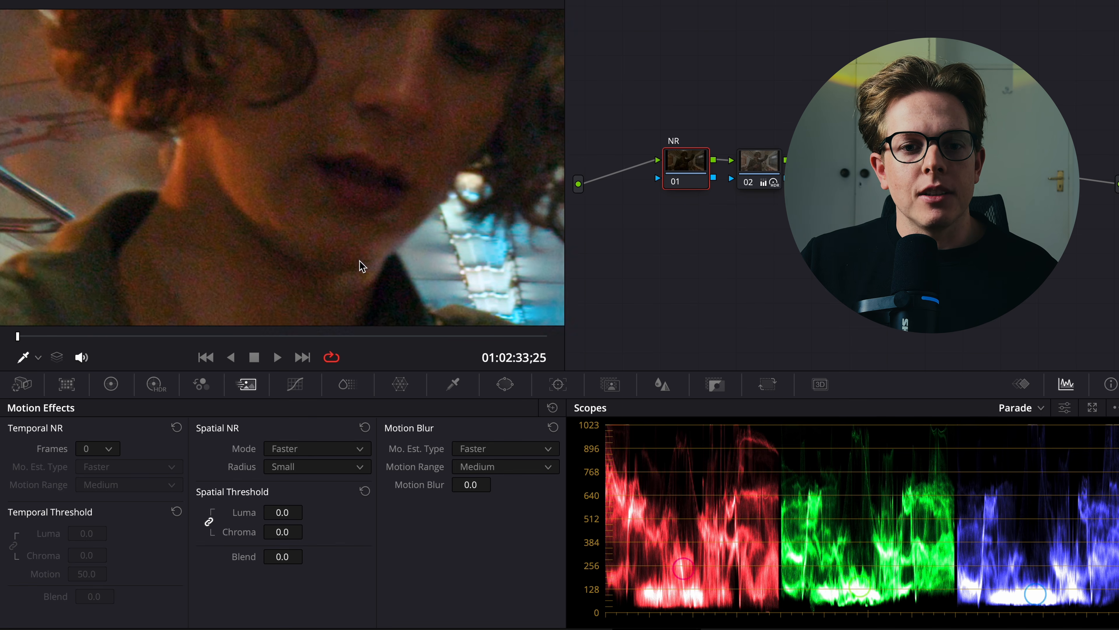
scroll(355, 243, "up", 8)
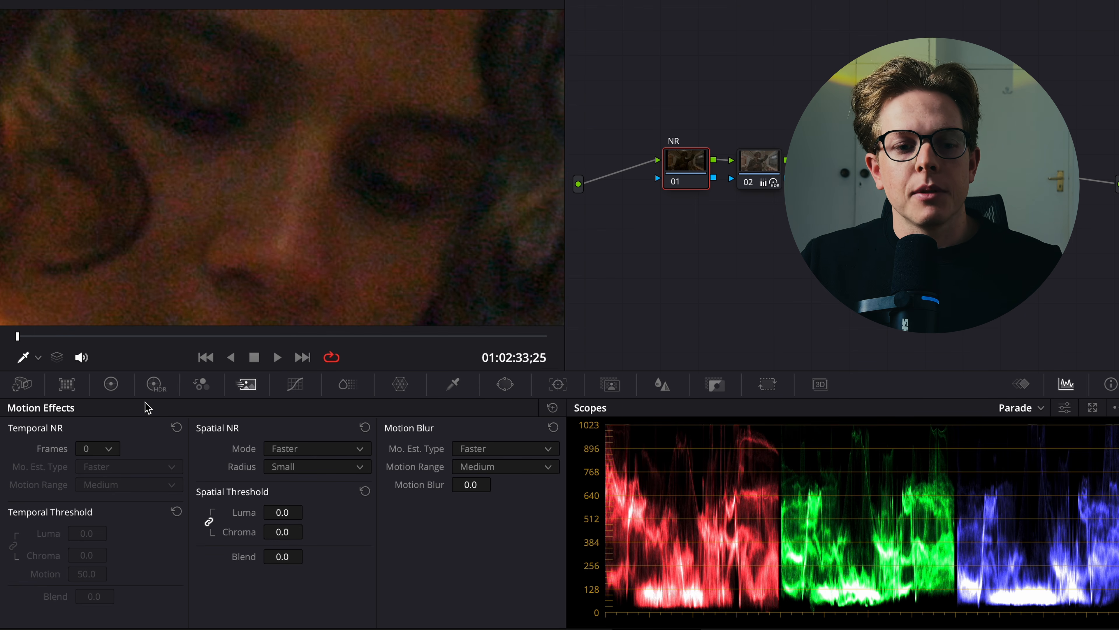
Set temporal noise reduction to 3 frames, Better motion estimation and 12.4 linked thresholds, and compare with the NR node disabled.
left_click(110, 452)
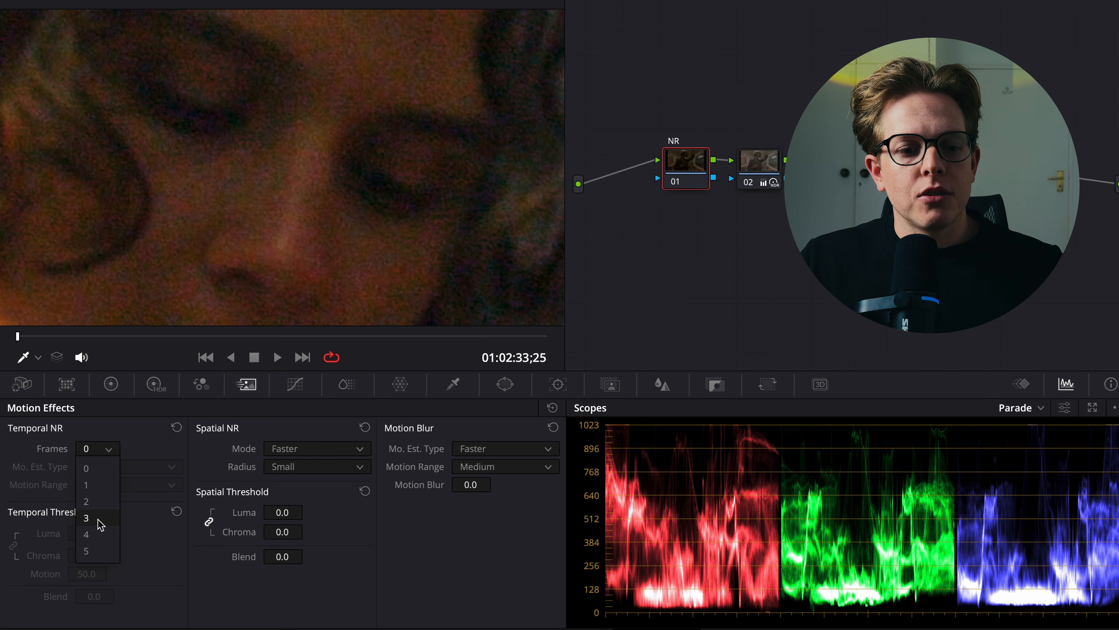
left_click(88, 518)
left_click(123, 467)
left_click(99, 505)
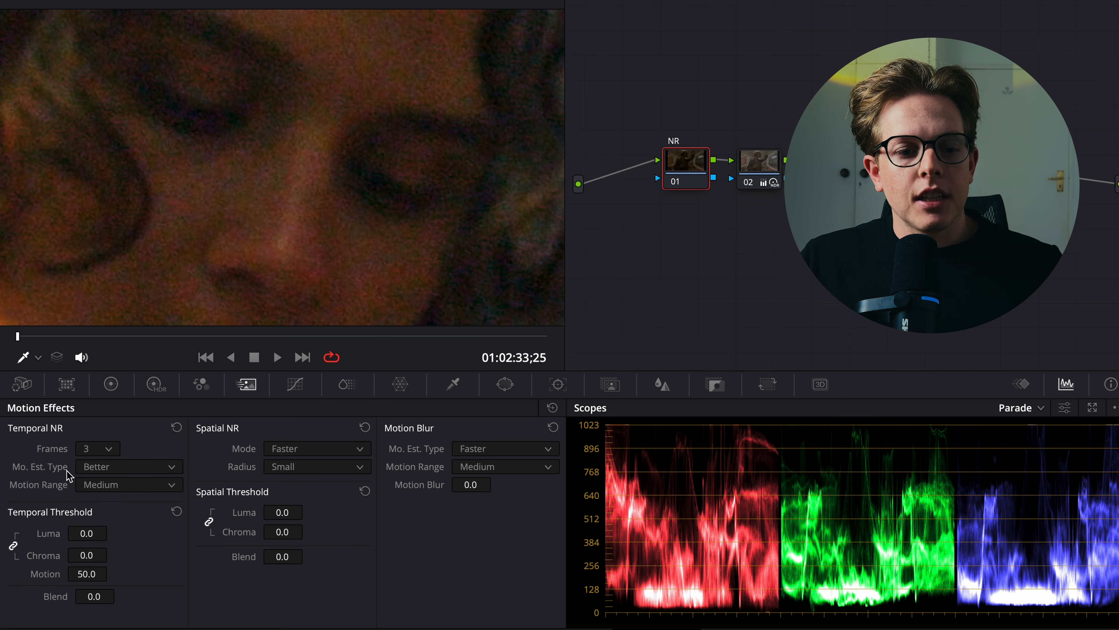
left_click_drag(84, 538, 129, 534)
left_click(675, 183)
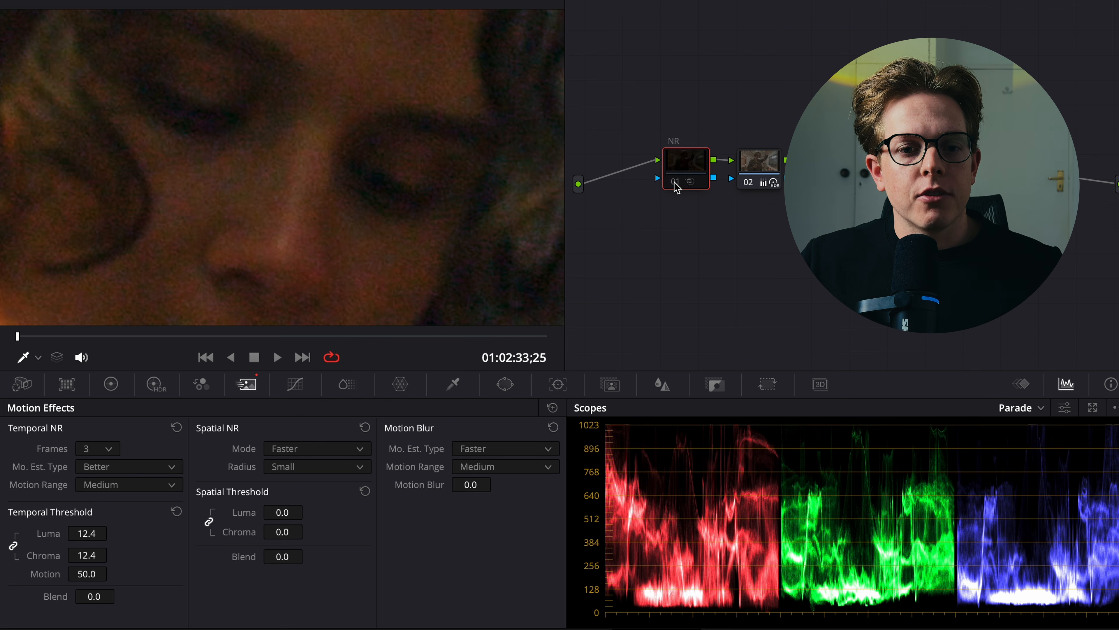
left_click(675, 182)
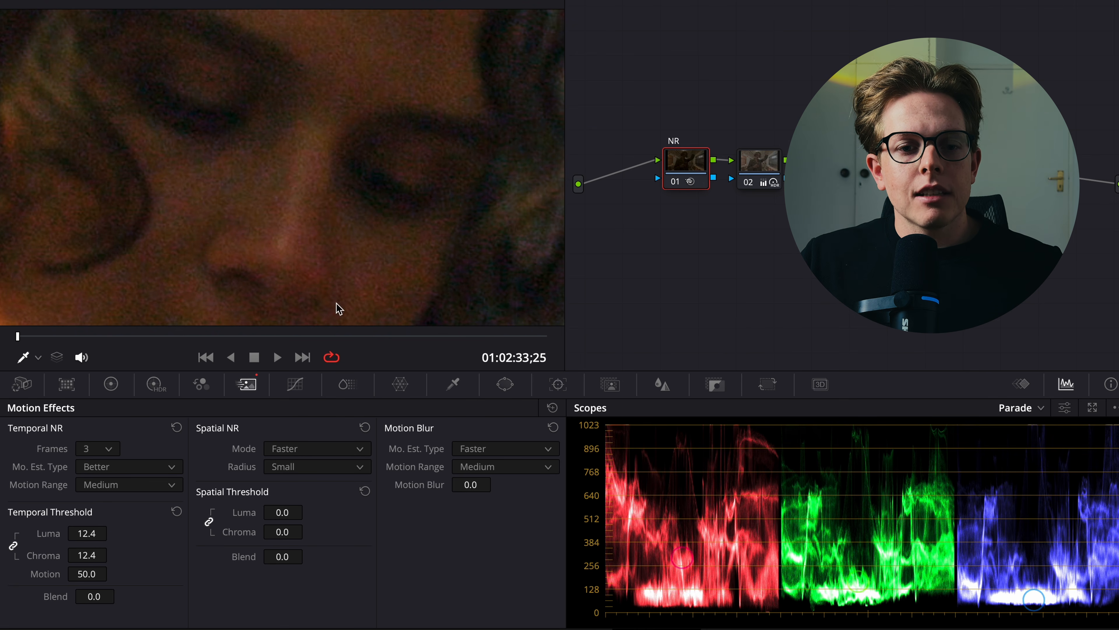
Unlink the spatial thresholds on the train clip and set spatial chroma to 12.0 and spatial luma to 2.0.
left_click_drag(407, 192, 414, 161)
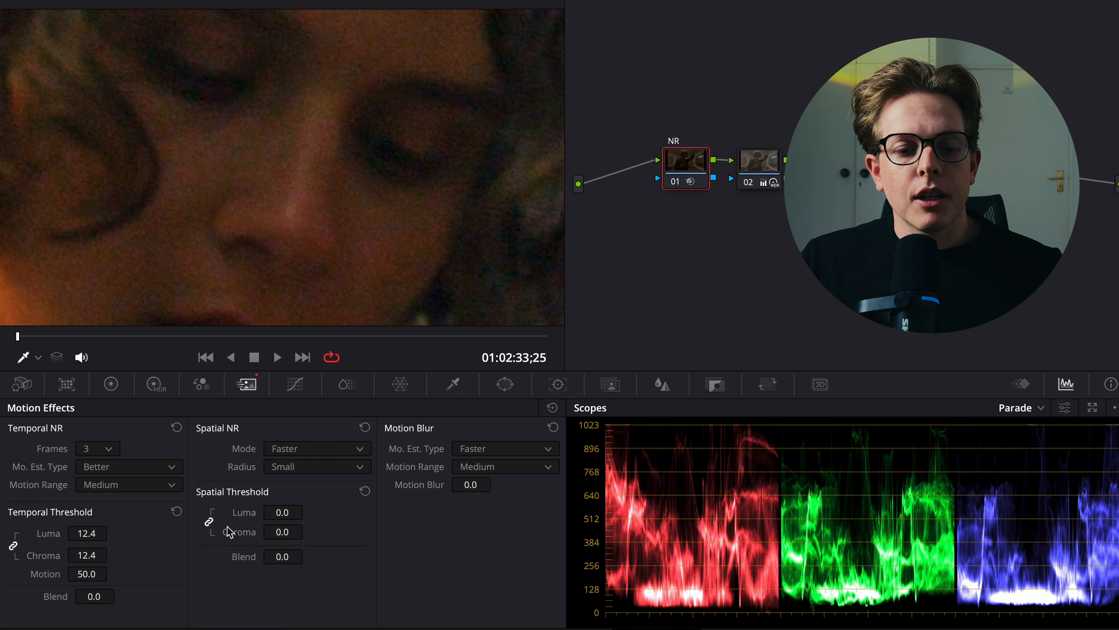
left_click_drag(277, 532, 334, 541)
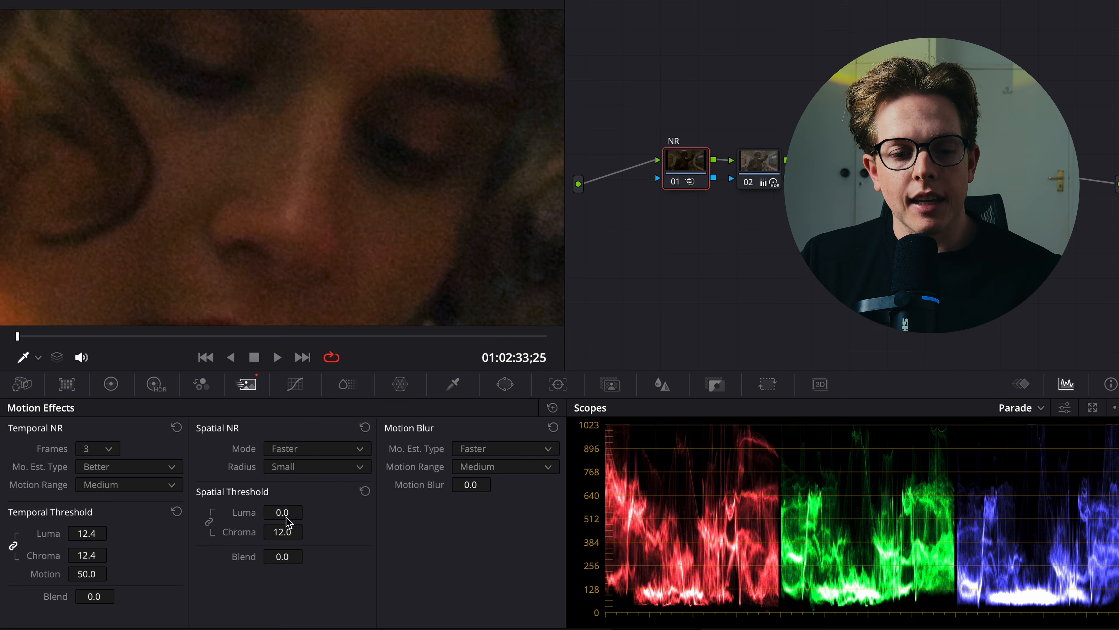
left_click_drag(292, 514, 304, 513)
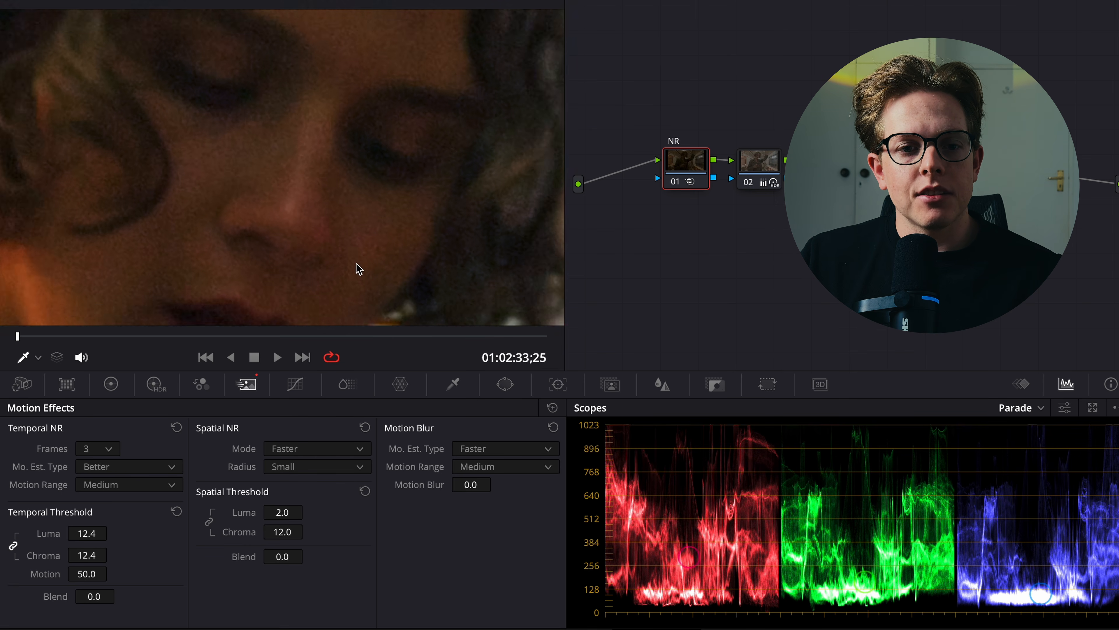
Review the denoised train clip full screen, scrubbing through to its last frame.
scroll(354, 260, "down", 6)
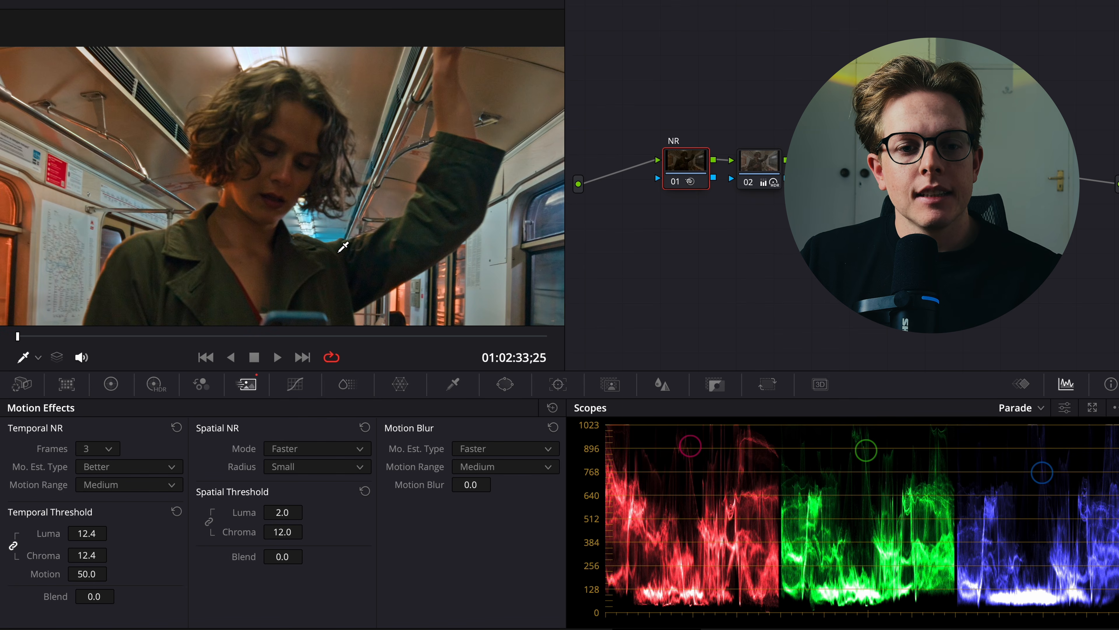
scroll(343, 247, "down", 1)
key("ctrl+f")
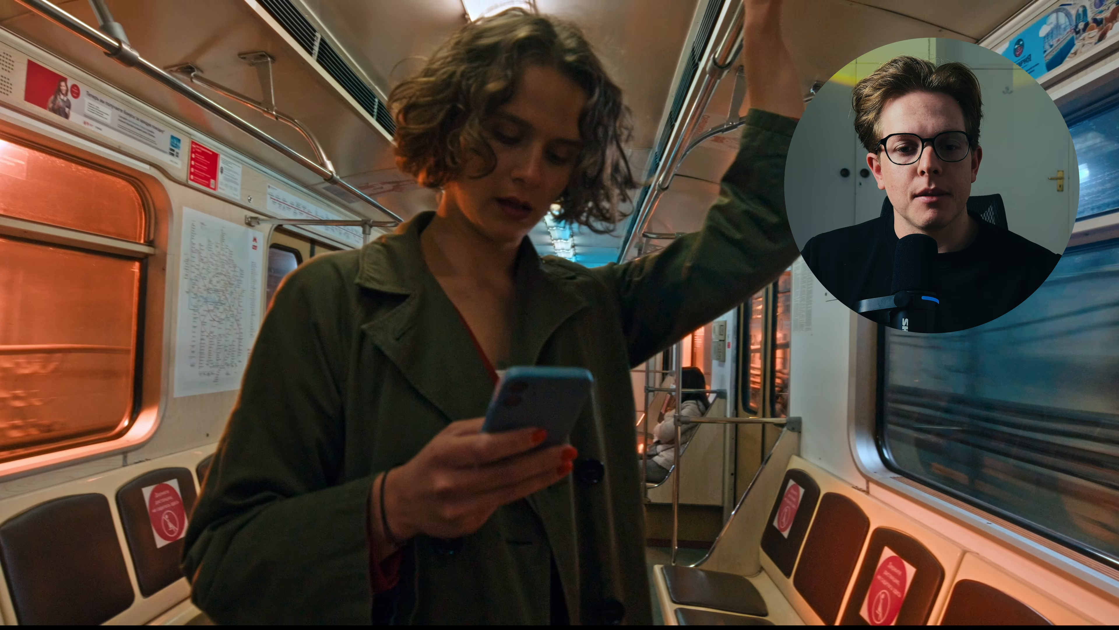
left_click_drag(696, 596, 758, 595)
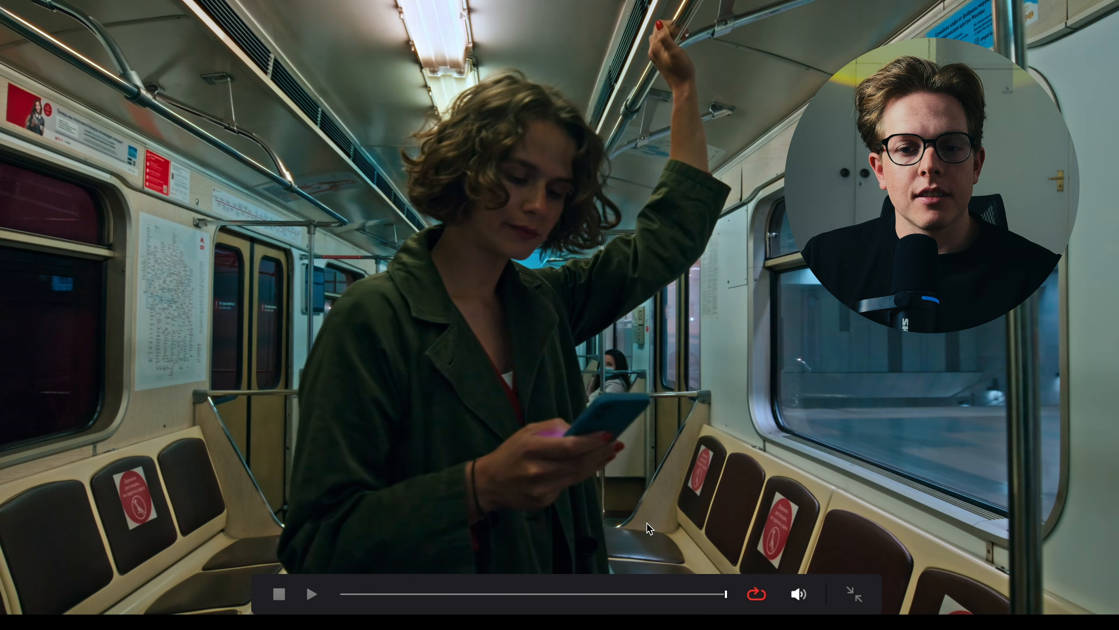
Examine the woman's face up close on the clip's last frame, and view the whole shot full screen again.
key("Escape")
scroll(254, 165, "up", 3)
scroll(254, 165, "up", 8)
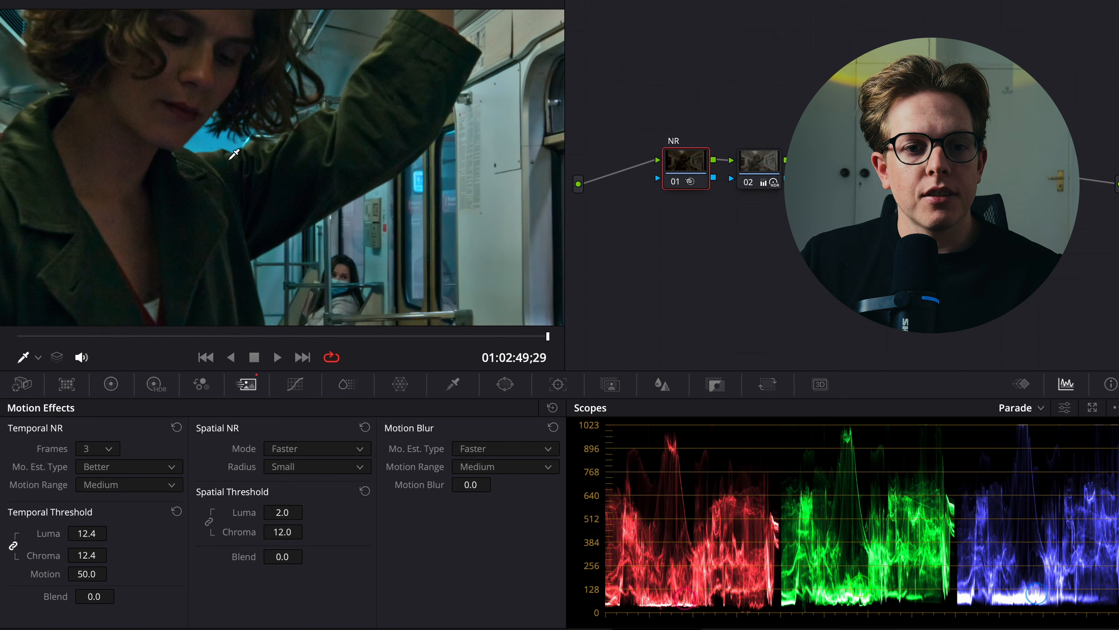
scroll(317, 250, "up", 4)
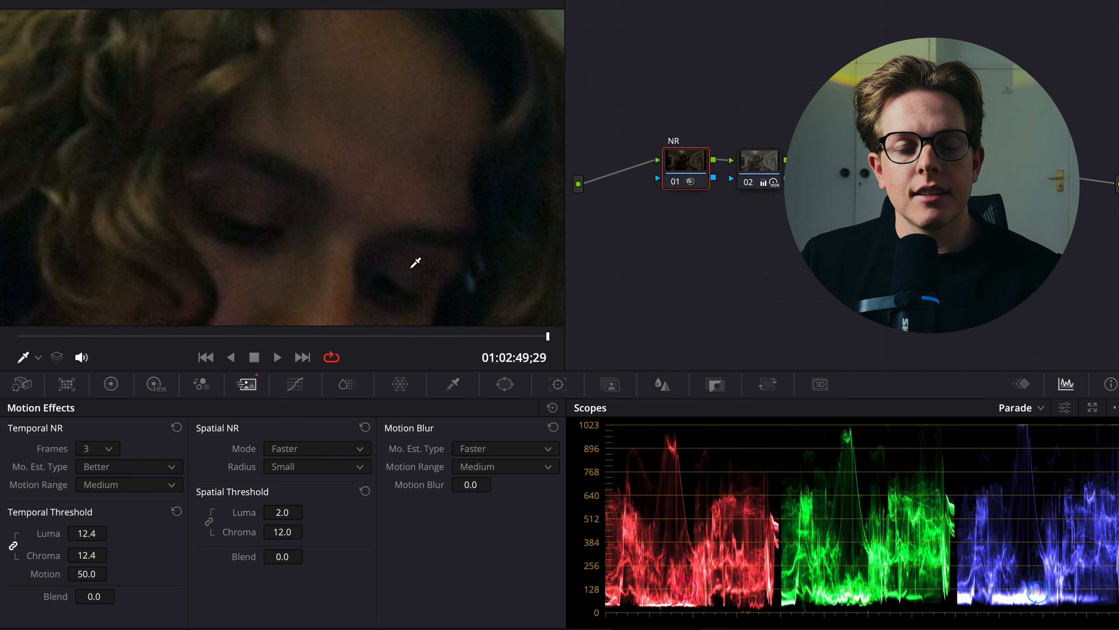
key("shift+z")
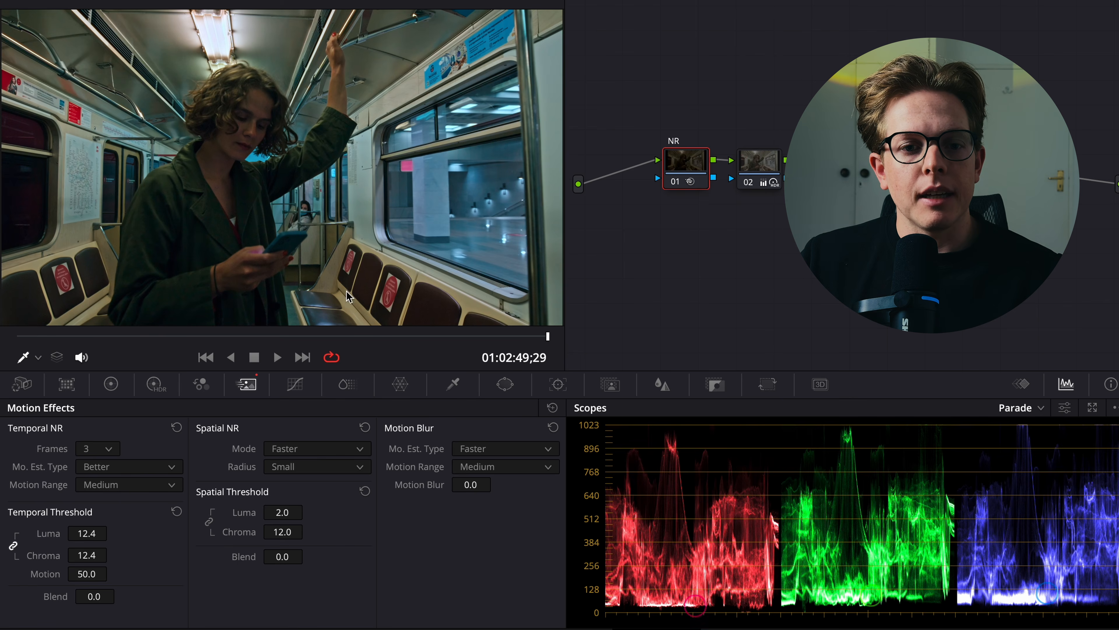
key("ctrl+f")
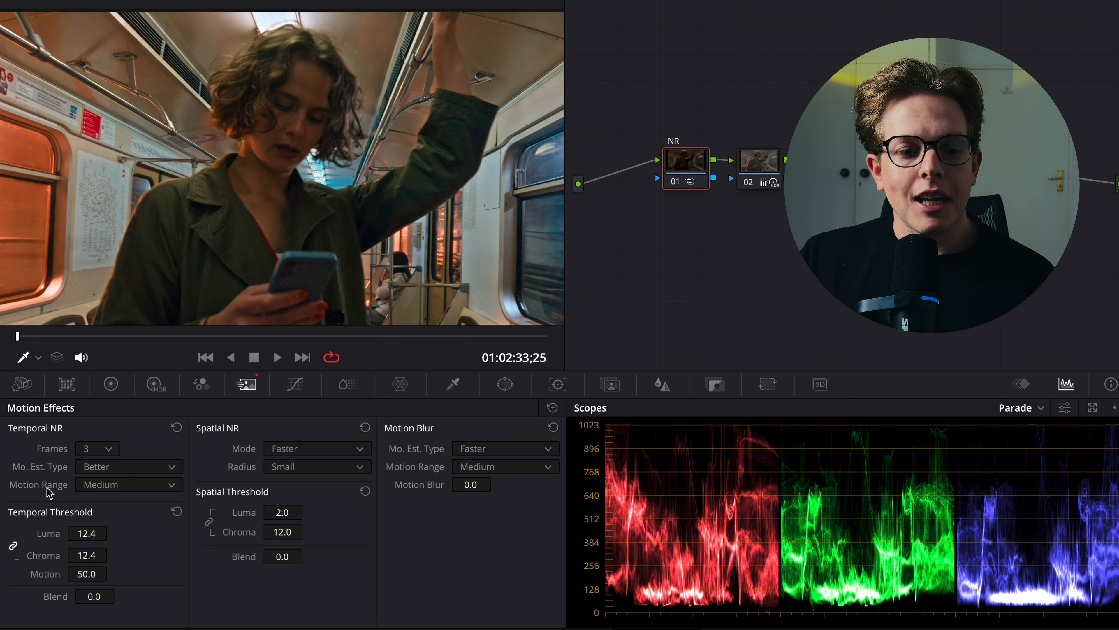
Try the Large temporal motion range, restore Medium, and set the linked temporal luma and chroma thresholds to 12.0.
left_click(124, 485)
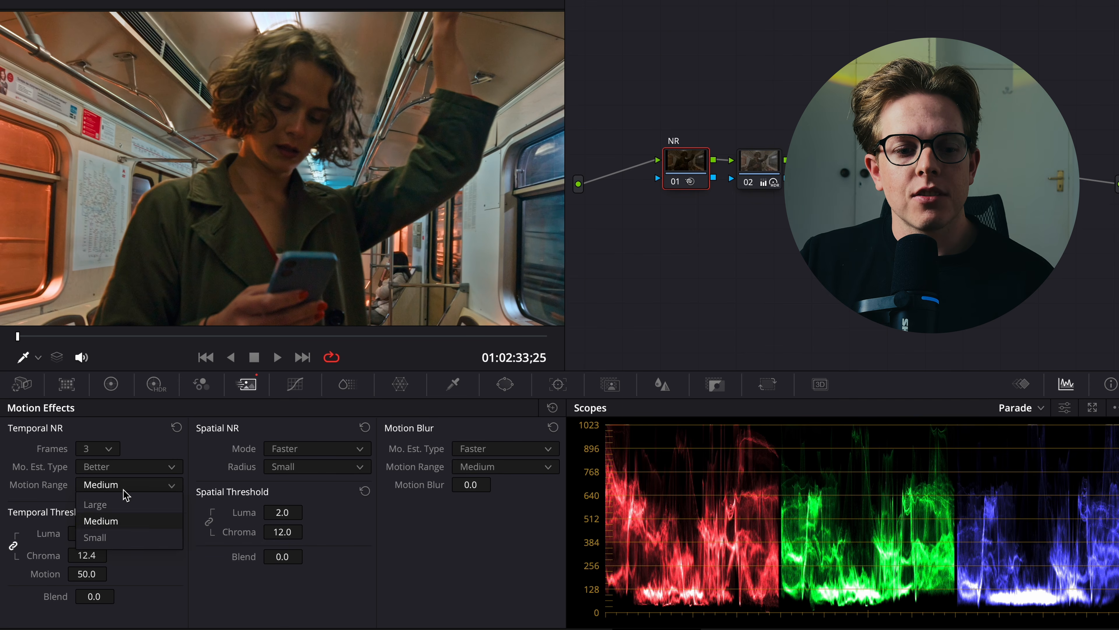
left_click(126, 508)
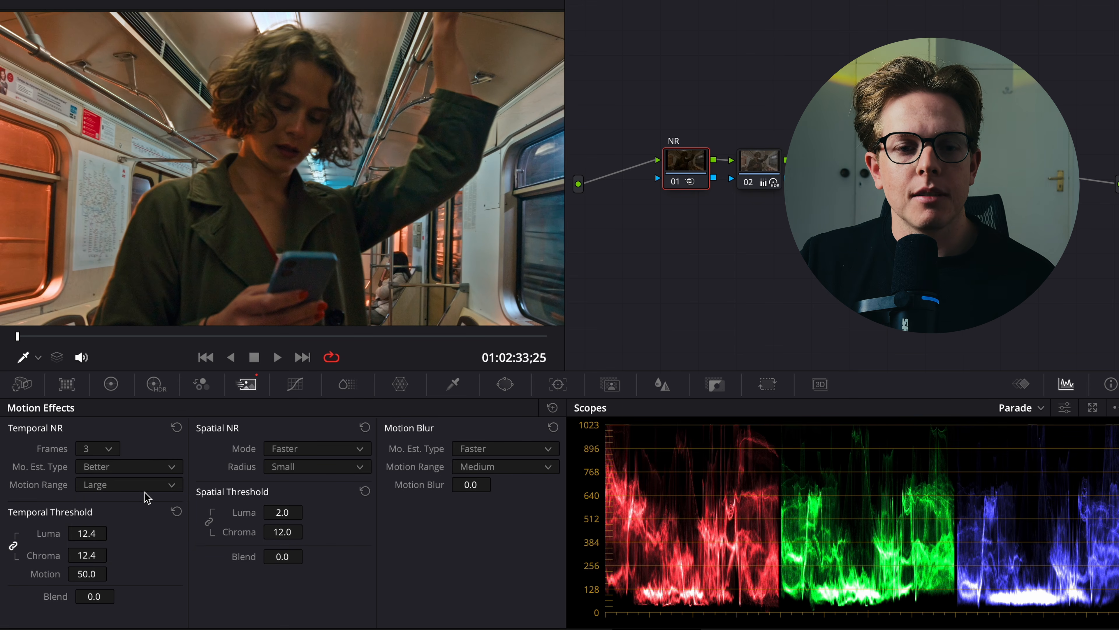
left_click(150, 520)
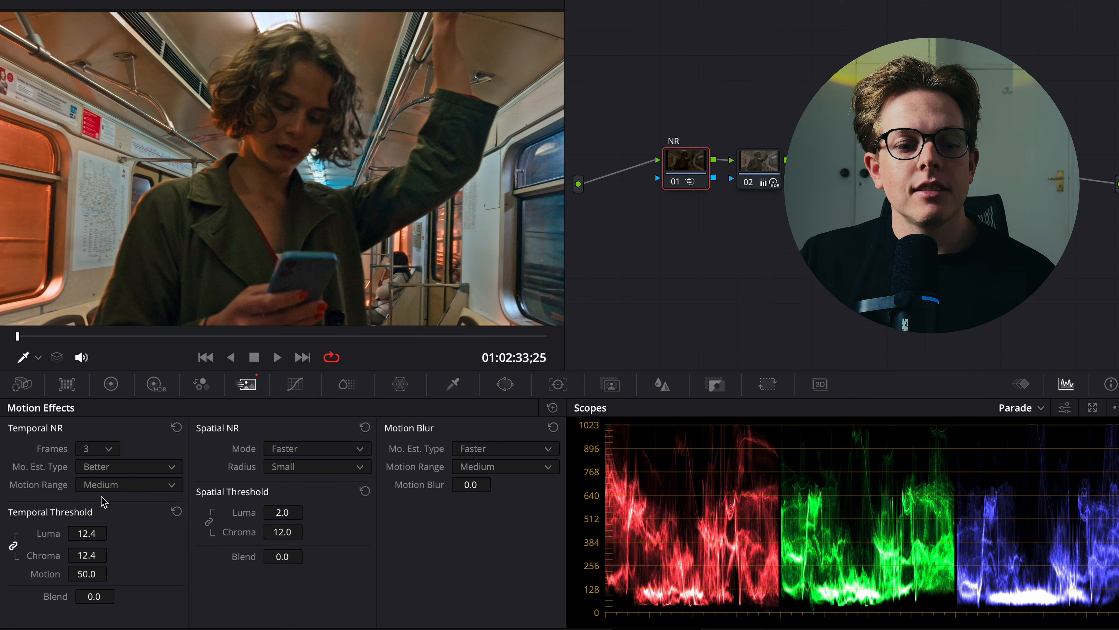
left_click_drag(52, 534, 49, 533)
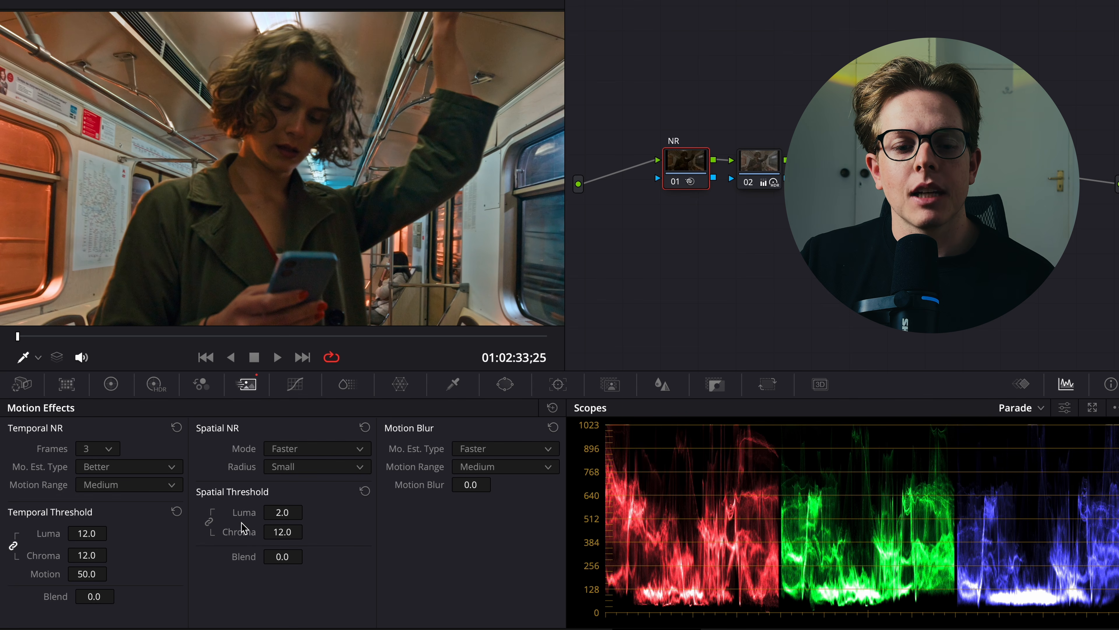
Set the spatial luma threshold to 12, push it up to 100.0, and inspect the shot's detail full screen.
double_click(271, 513)
type("12")
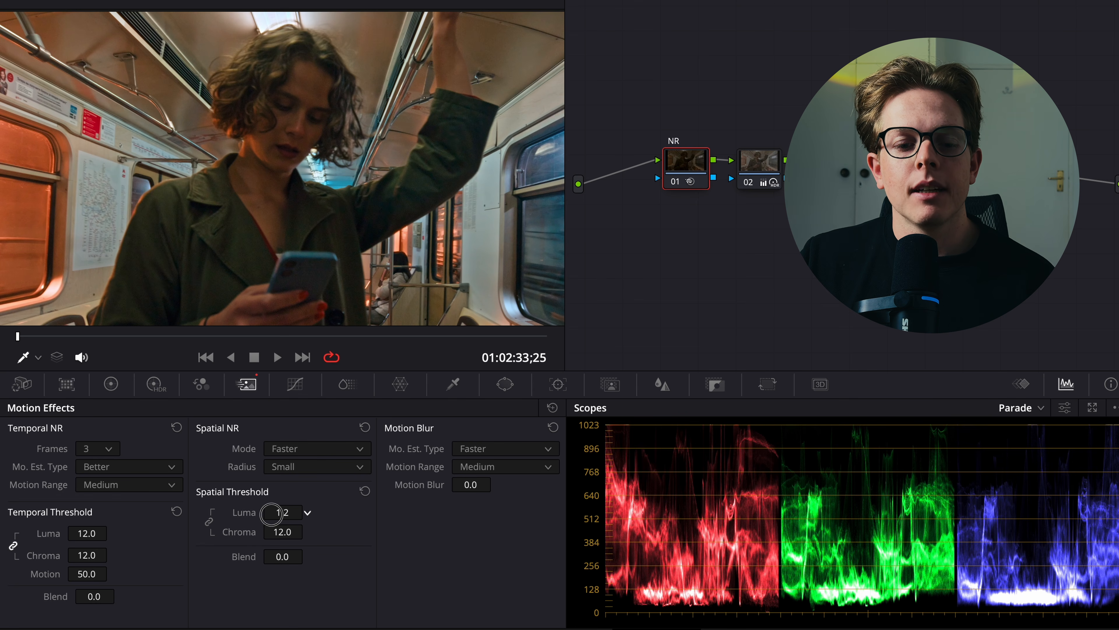
key("Return")
left_click_drag(285, 518, 567, 282)
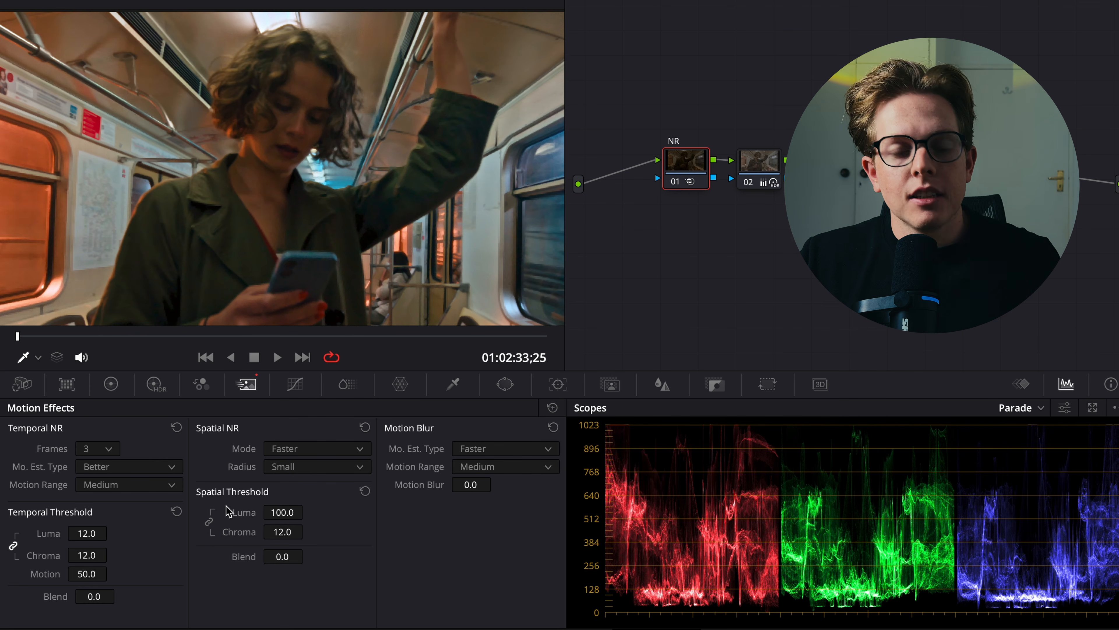
key("ctrl+f")
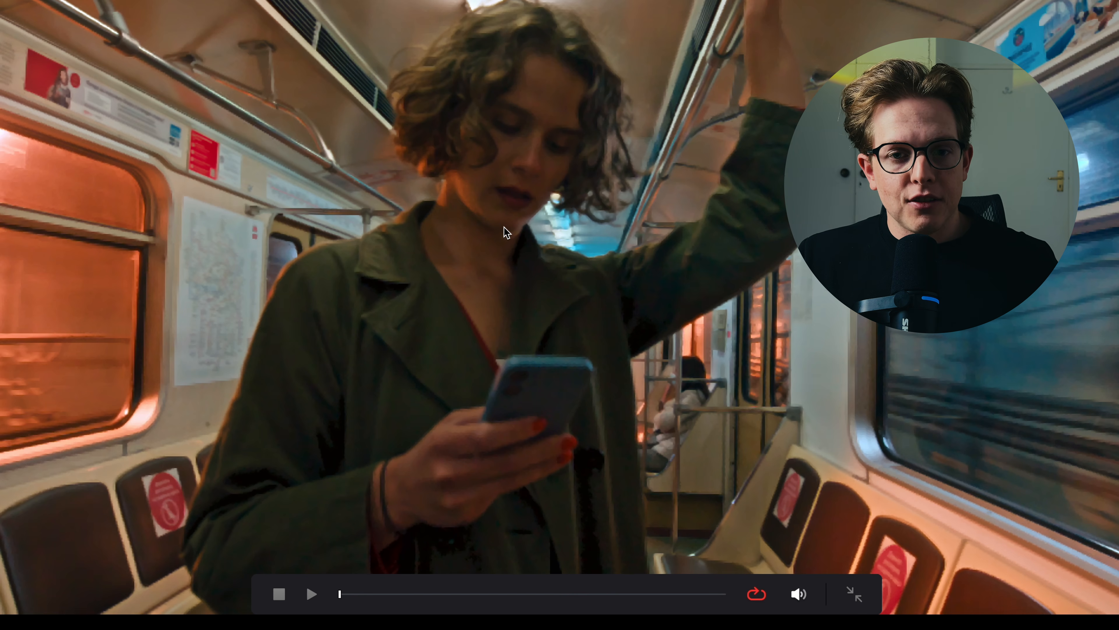
key("super+d")
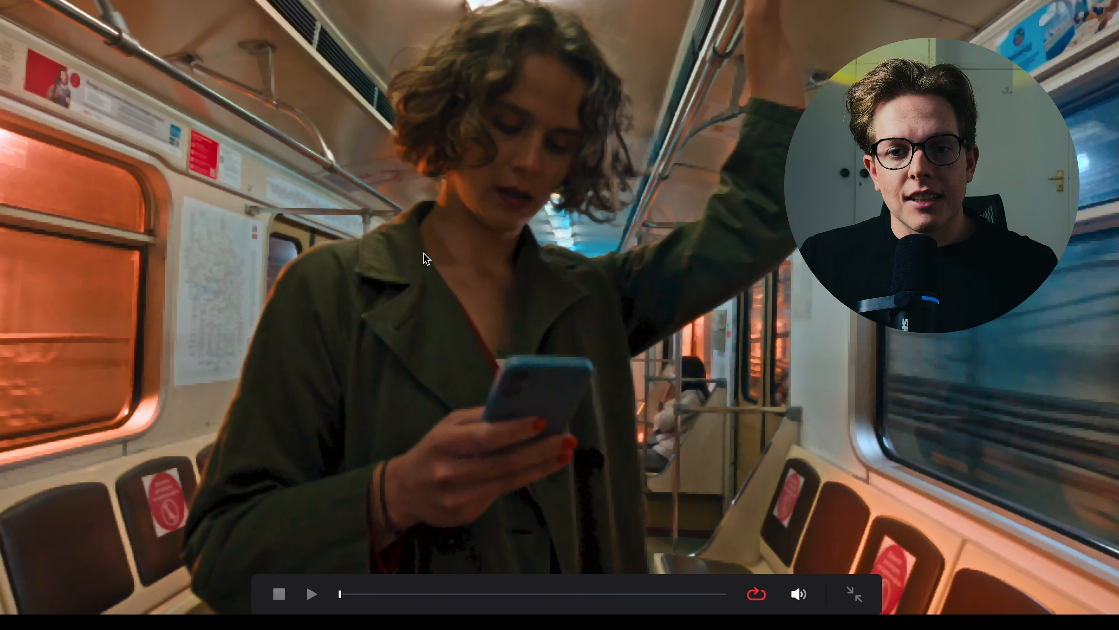
key("ctrl+f")
Reset the spatial luma threshold to 0.0, raise spatial chroma to an extreme value, and inspect the shot full screen.
double_click(243, 512)
left_click_drag(240, 531, 948, 533)
key("ctrl+f")
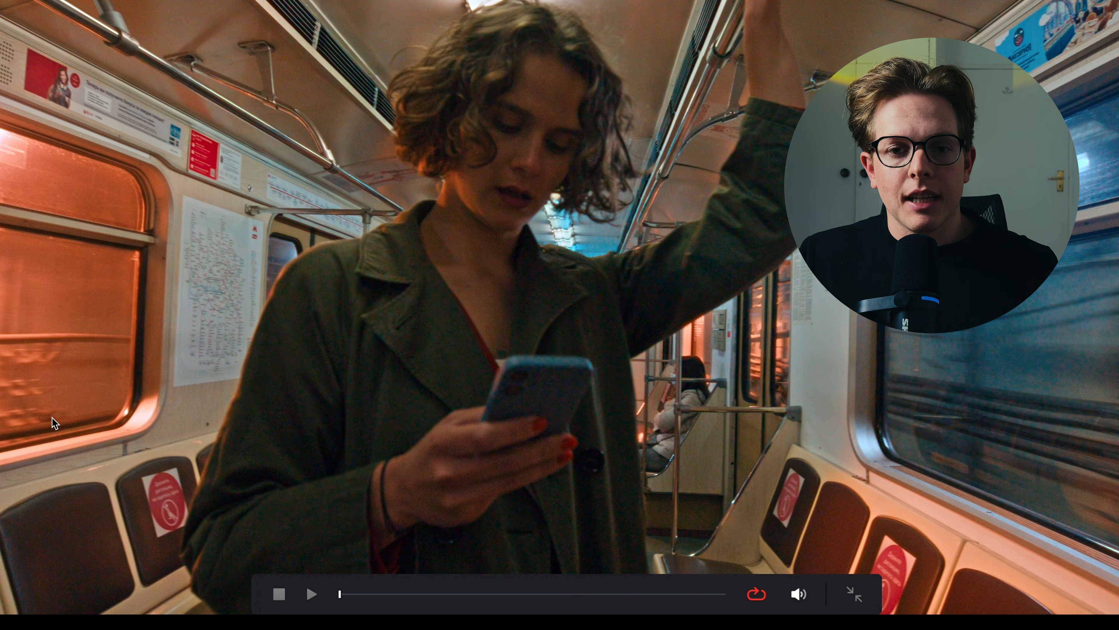
key("ctrl+f")
Reset the spatial chroma threshold and set it to 11.6, slightly adjust spatial luma, and review the shot full screen.
double_click(239, 531)
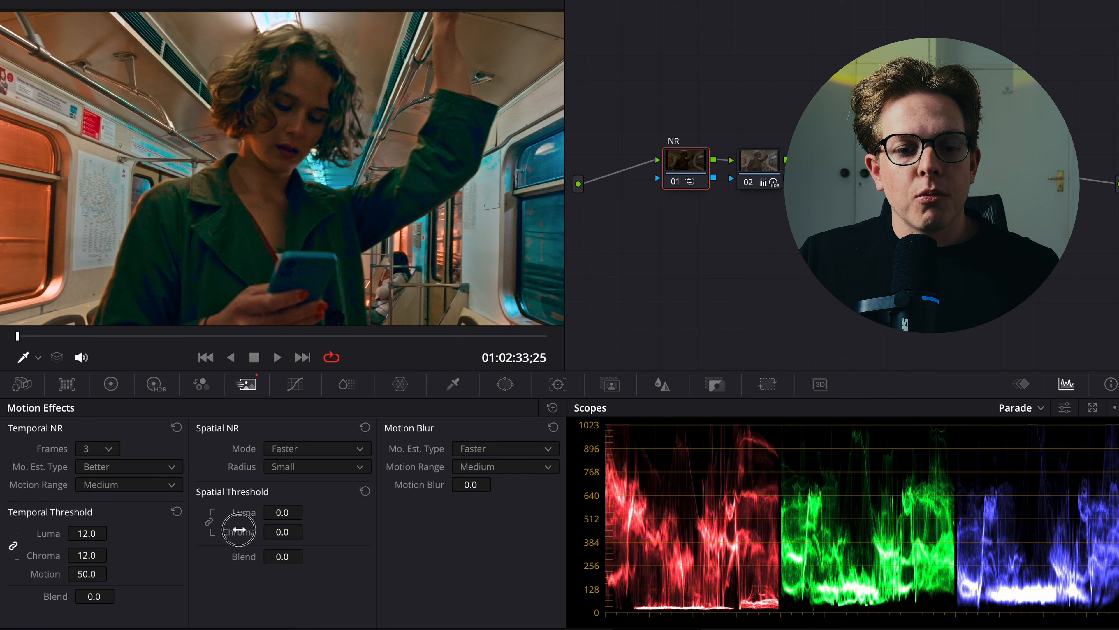
left_click_drag(287, 532, 328, 537)
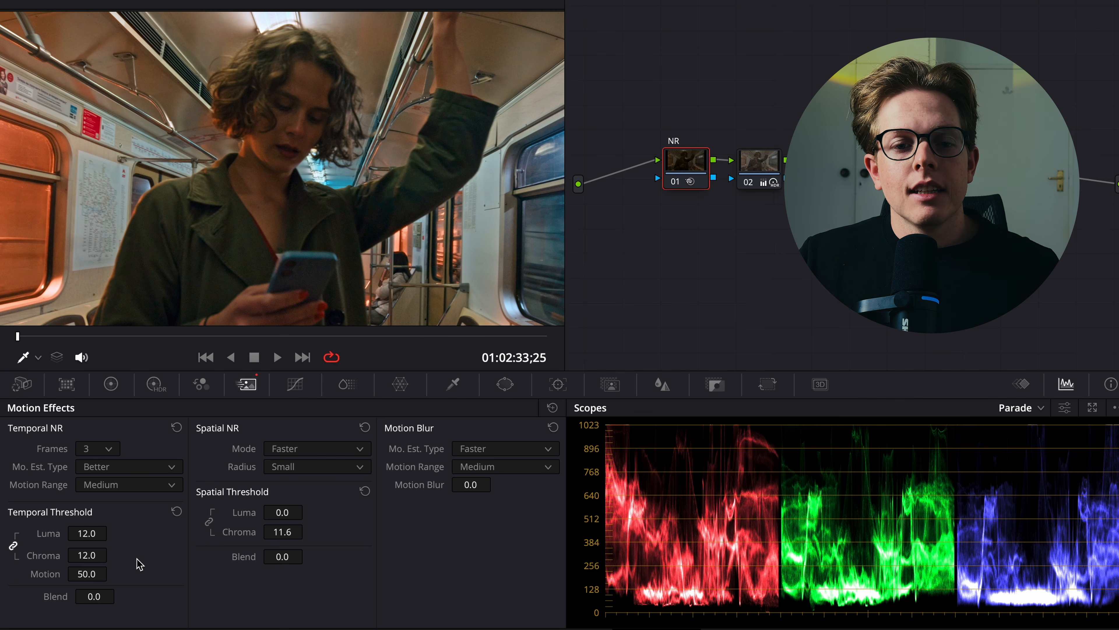
left_click_drag(249, 515, 251, 512)
key("ctrl+f")
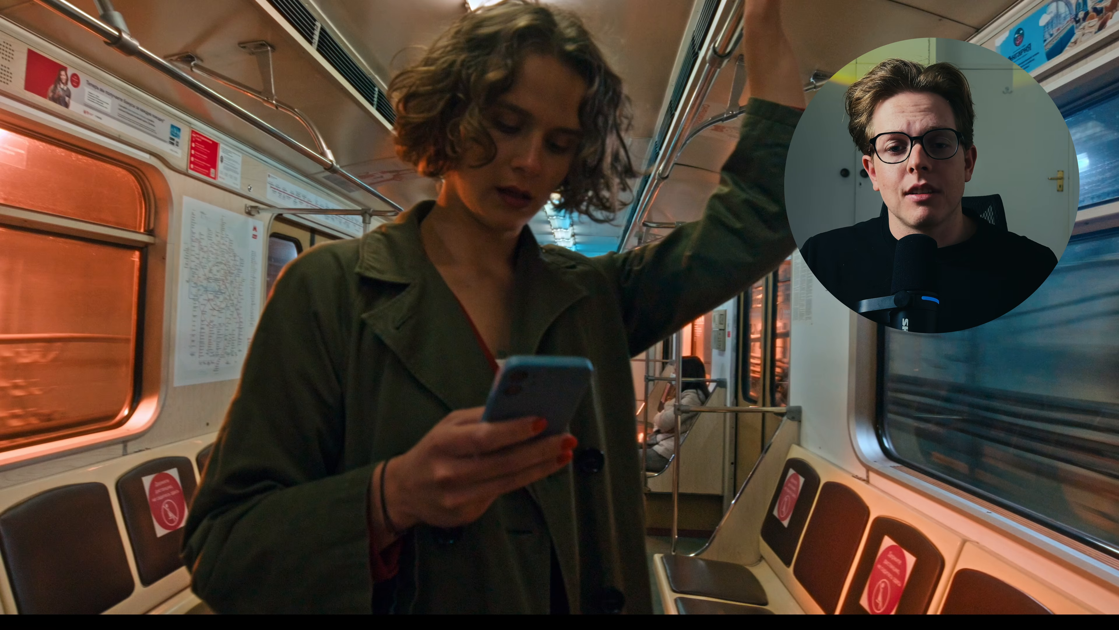